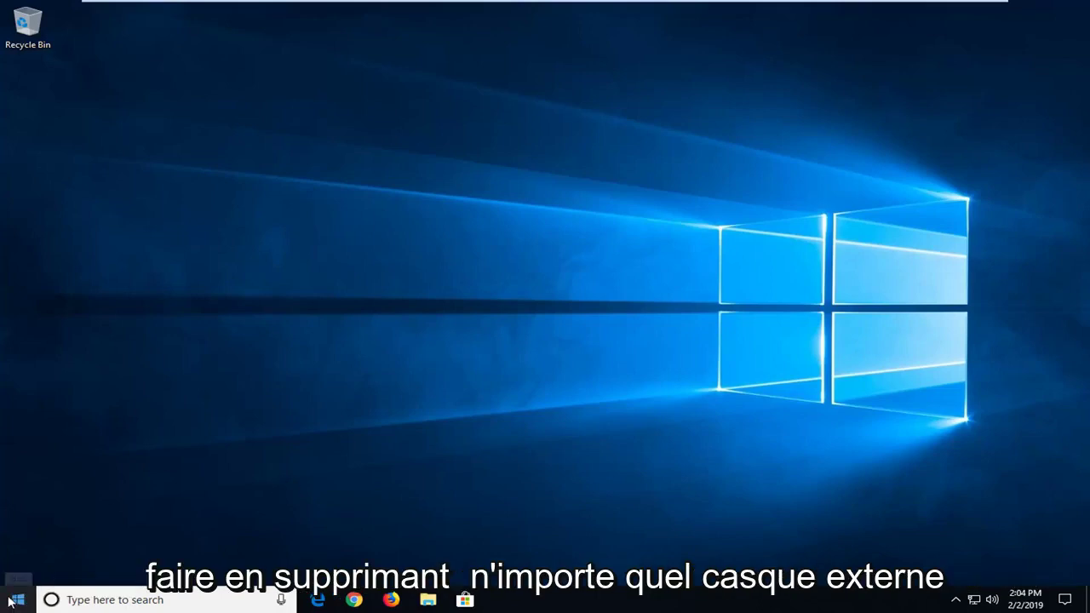
- Search the Start menu for 'device manager' and launch Device Manager
click(8, 597)
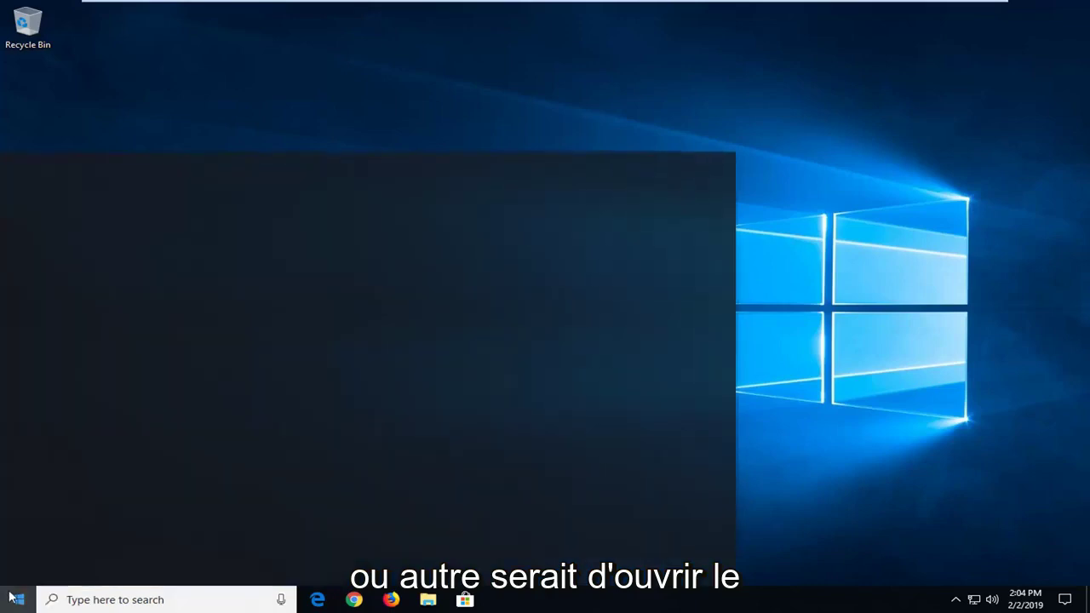
text(devic)
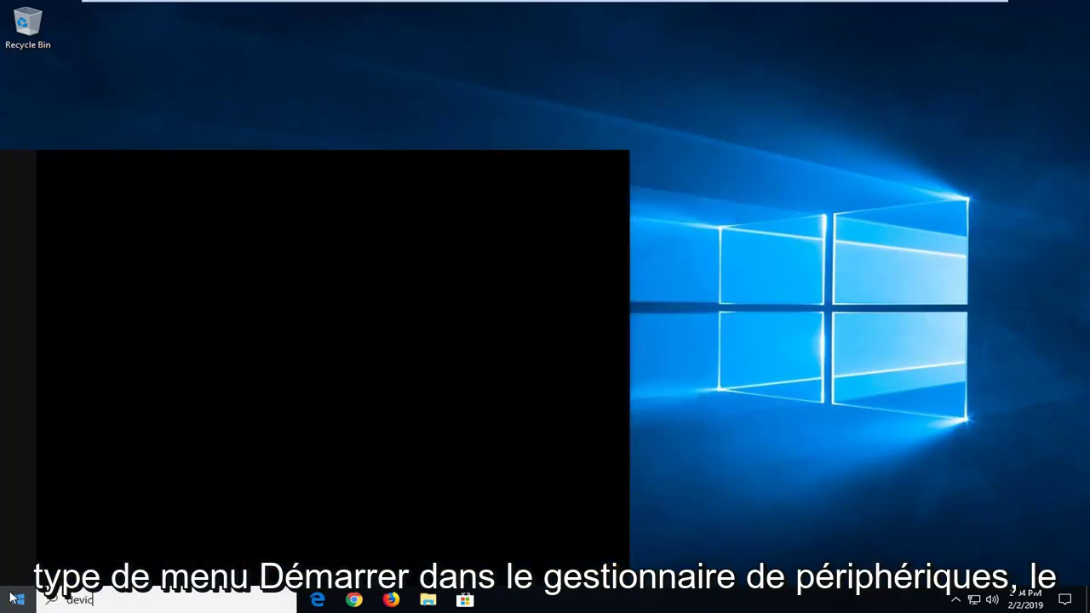
text(e manager)
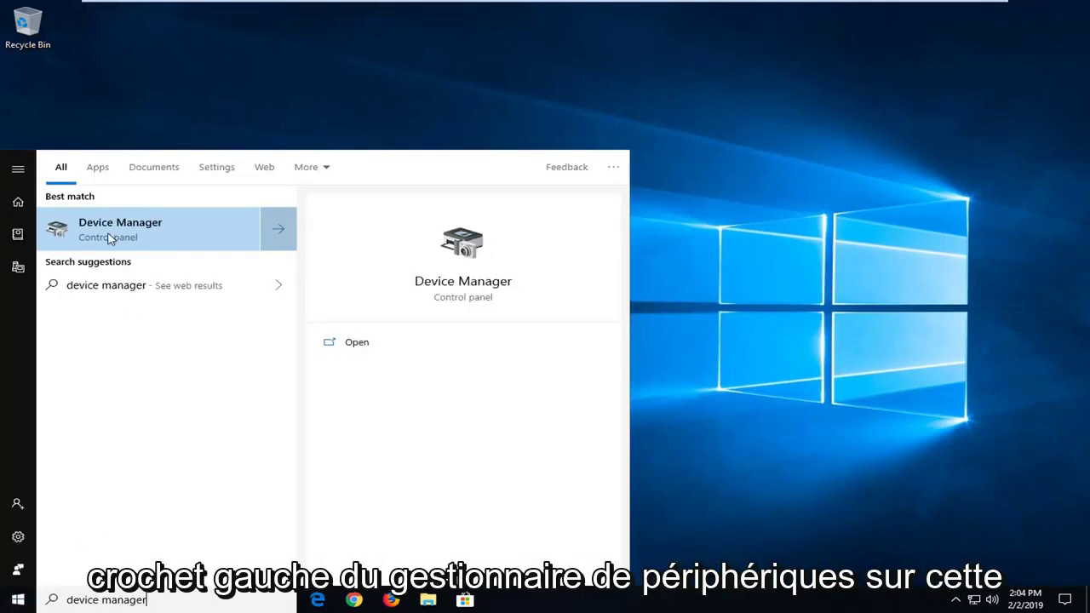
click(100, 234)
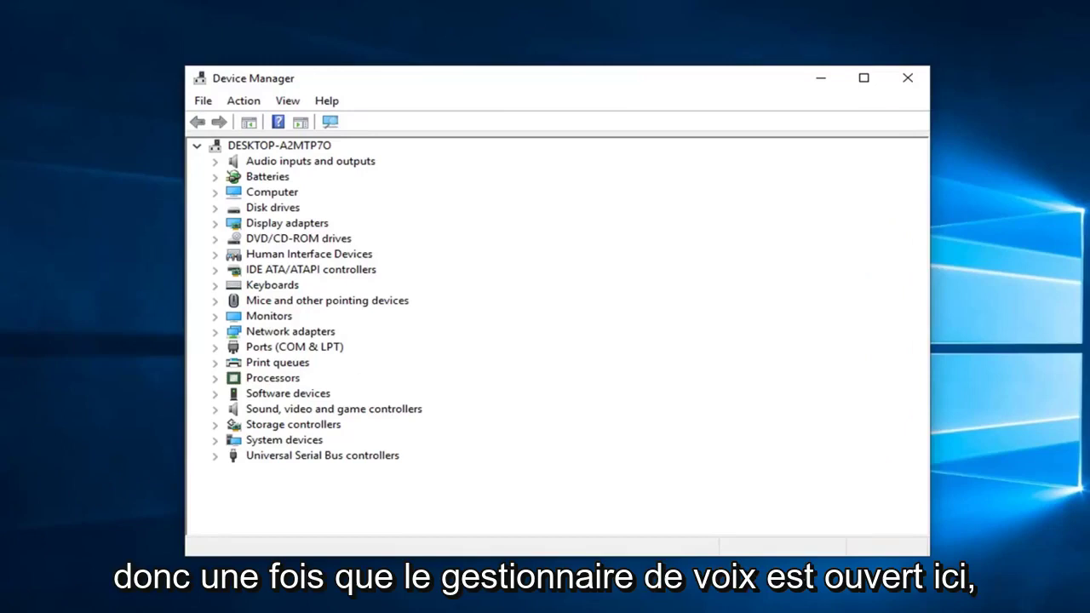
- Disable the High Definition Audio Device under Sound, video and game controllers, then re-enable it
click(232, 411)
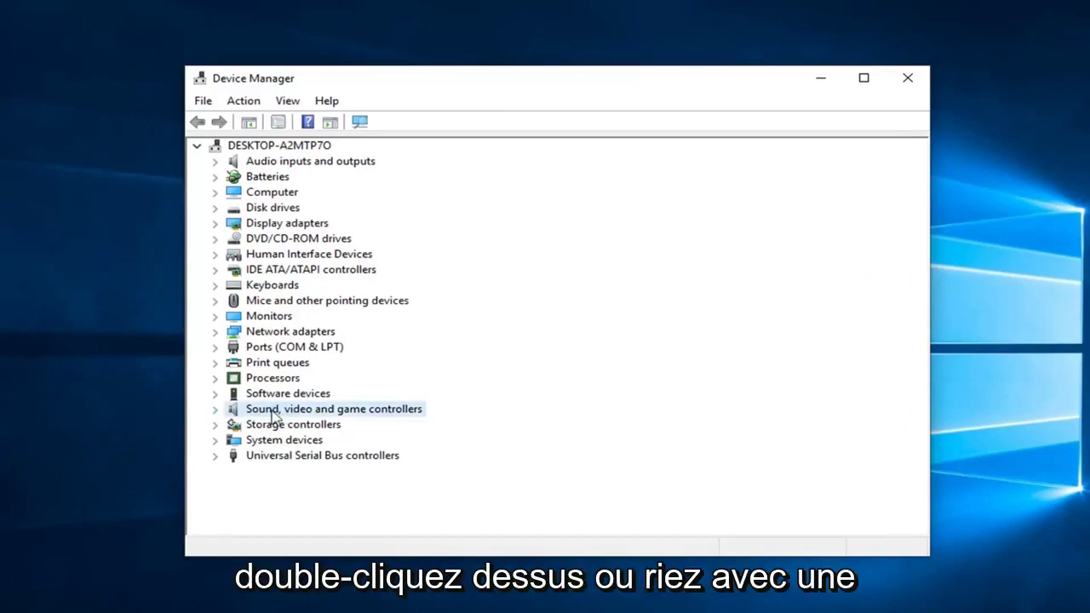
click(215, 409)
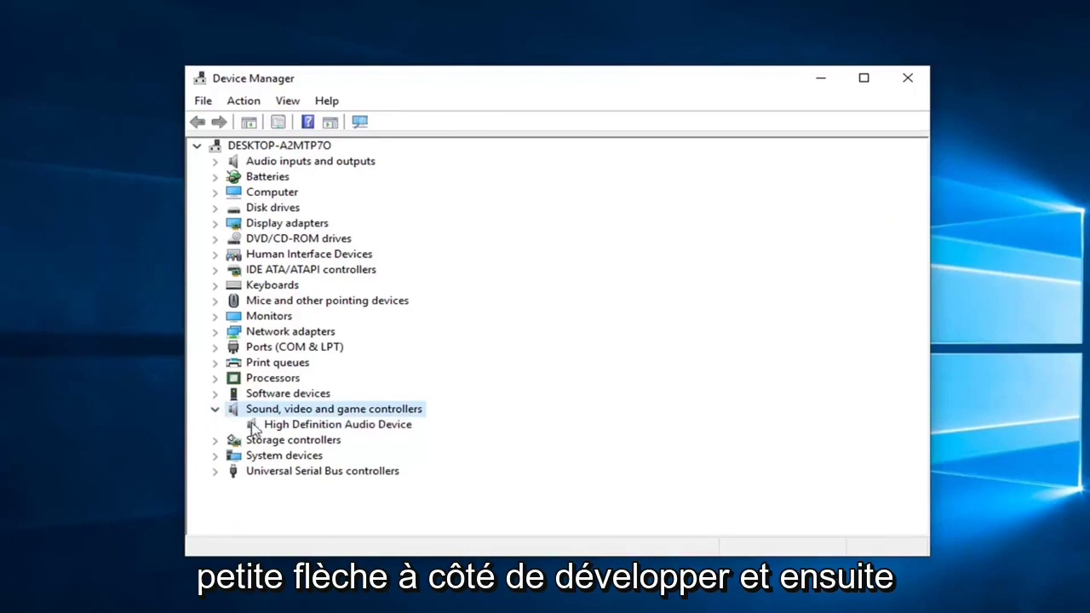
click(291, 424)
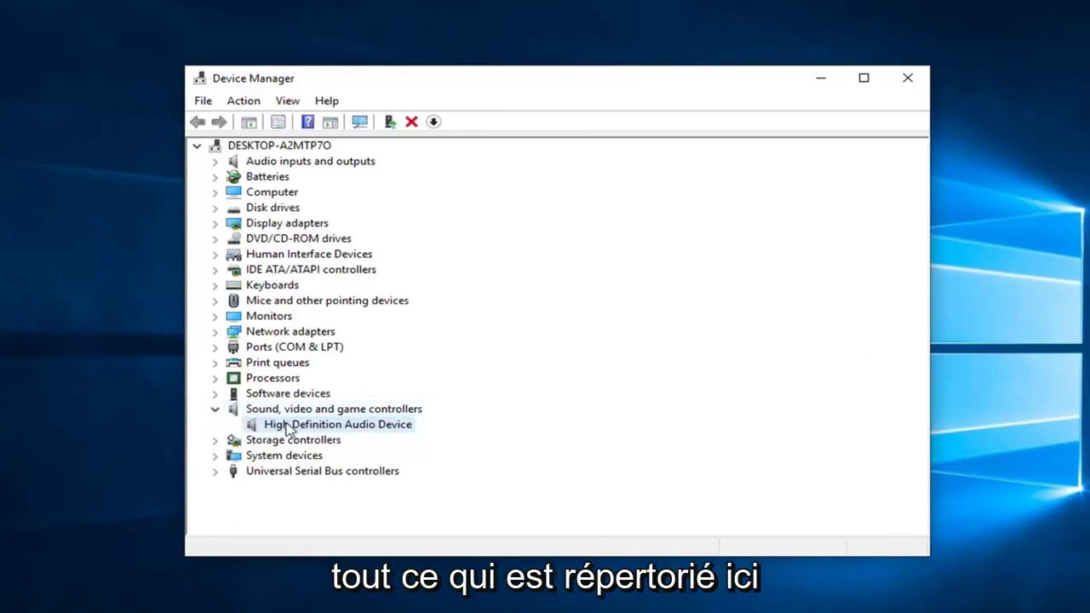
right_click(285, 430)
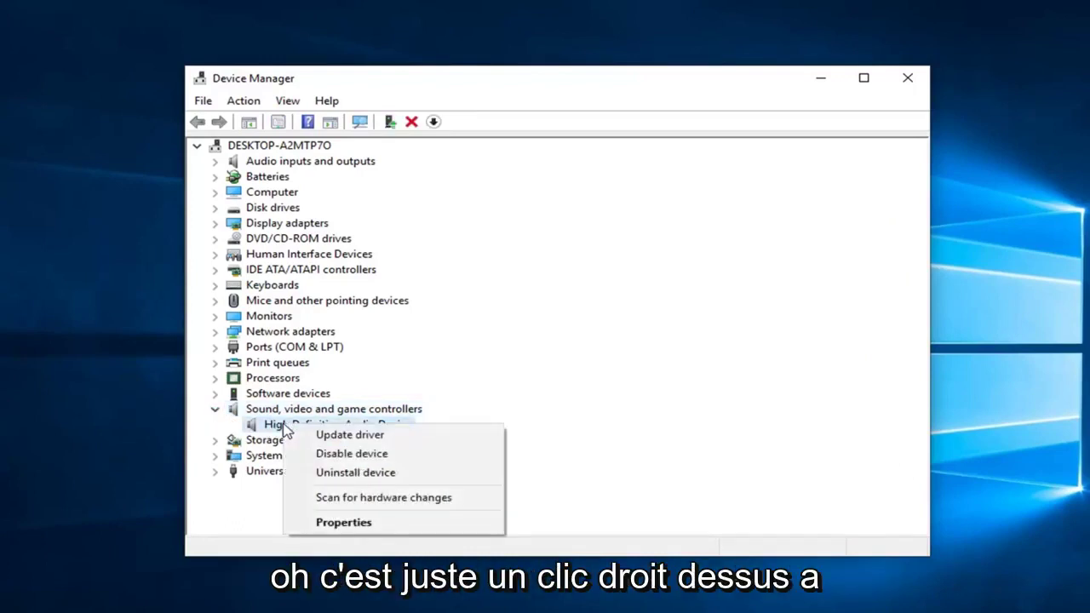
click(347, 455)
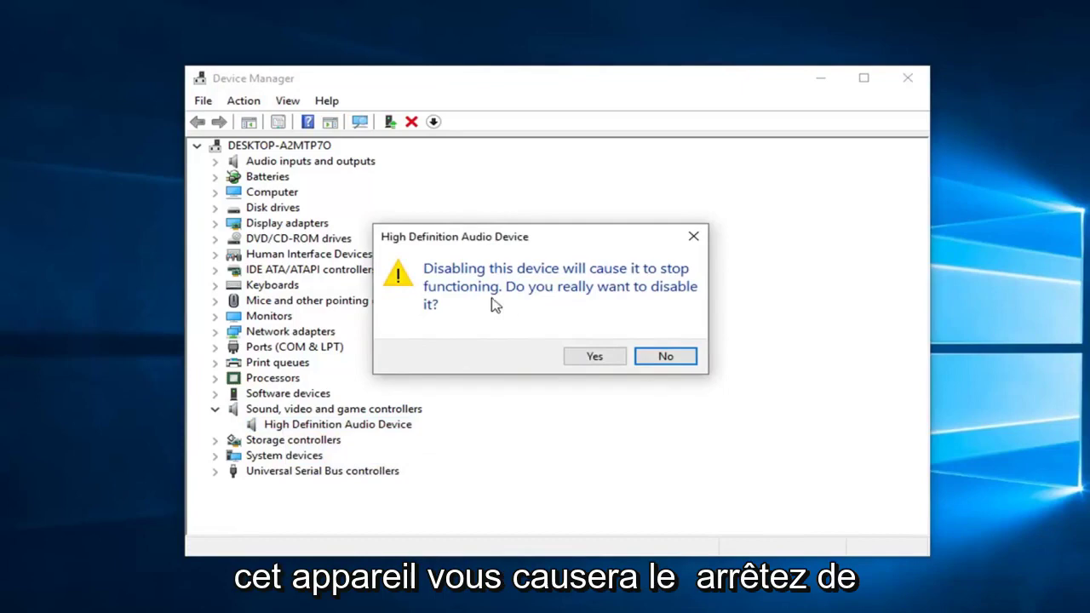
click(596, 357)
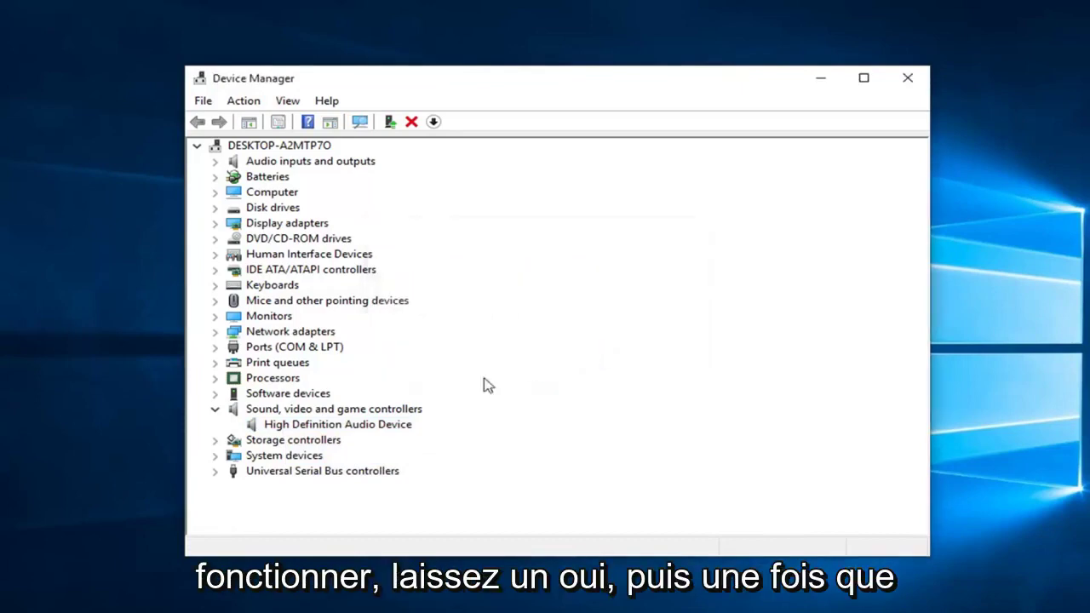
right_click(312, 430)
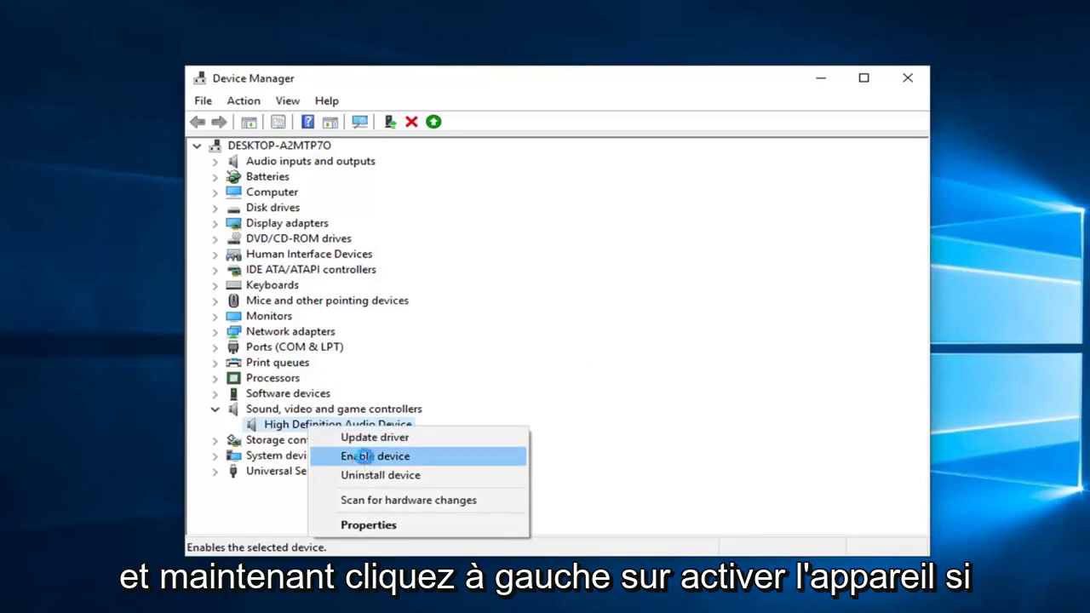
click(356, 456)
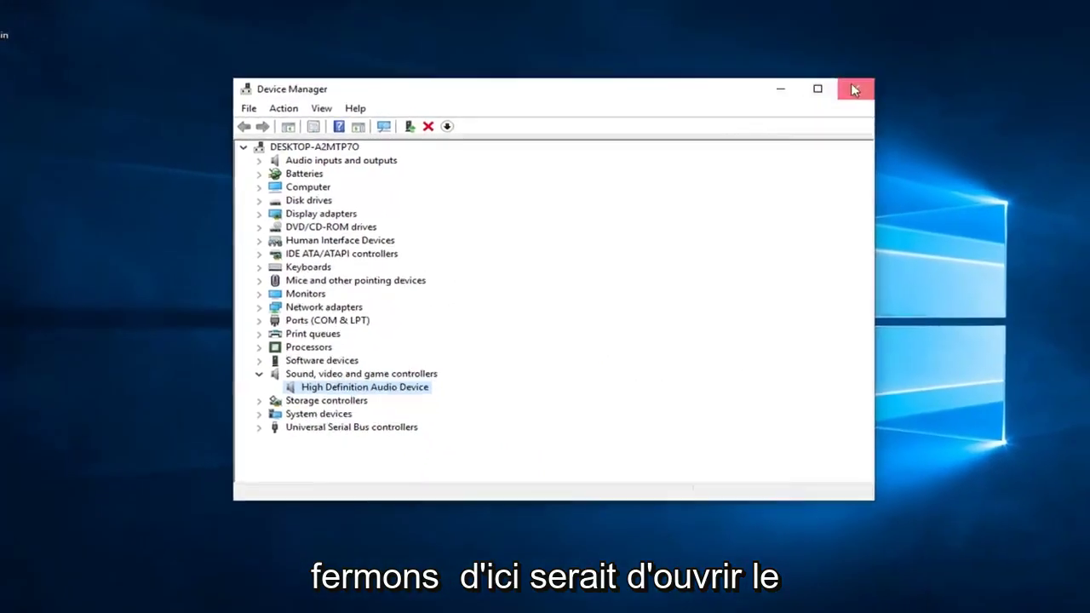
- Close Device Manager and run mmsys.cpl from the Run box to open Sound
click(861, 85)
click(10, 598)
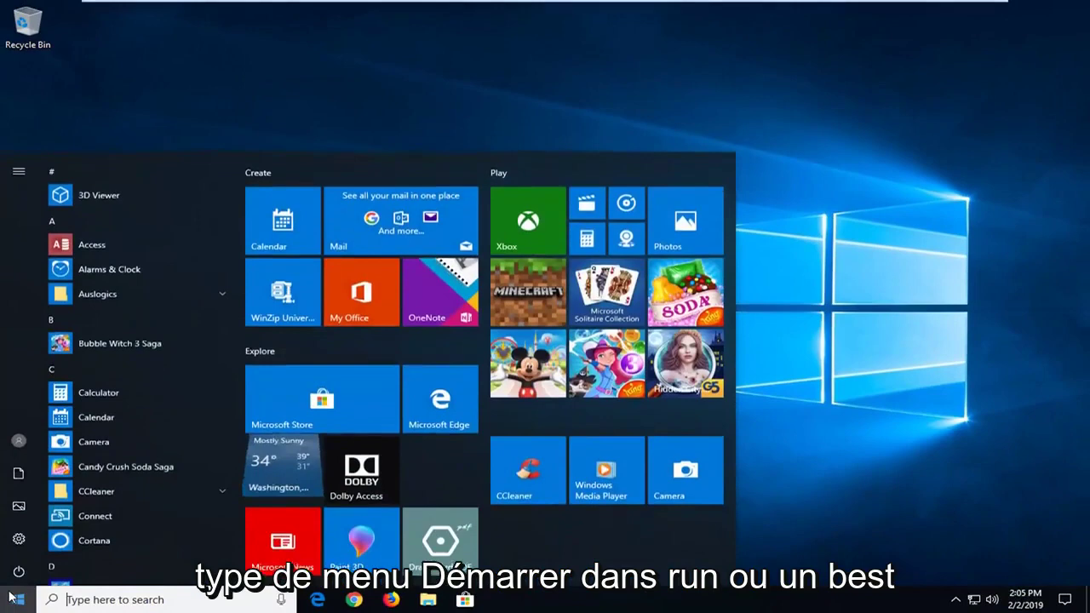
text(run)
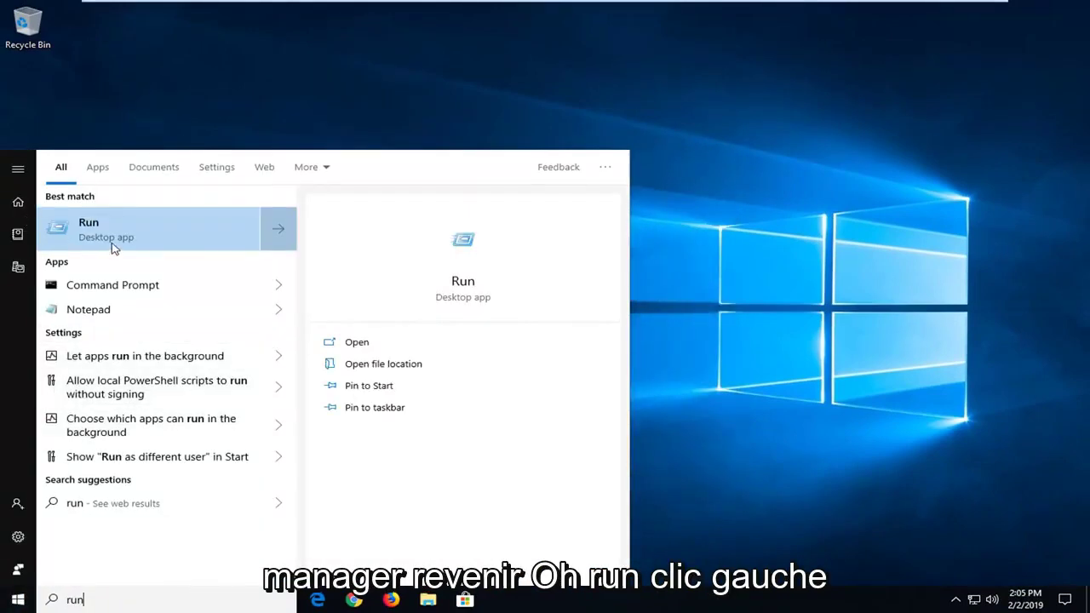
click(126, 238)
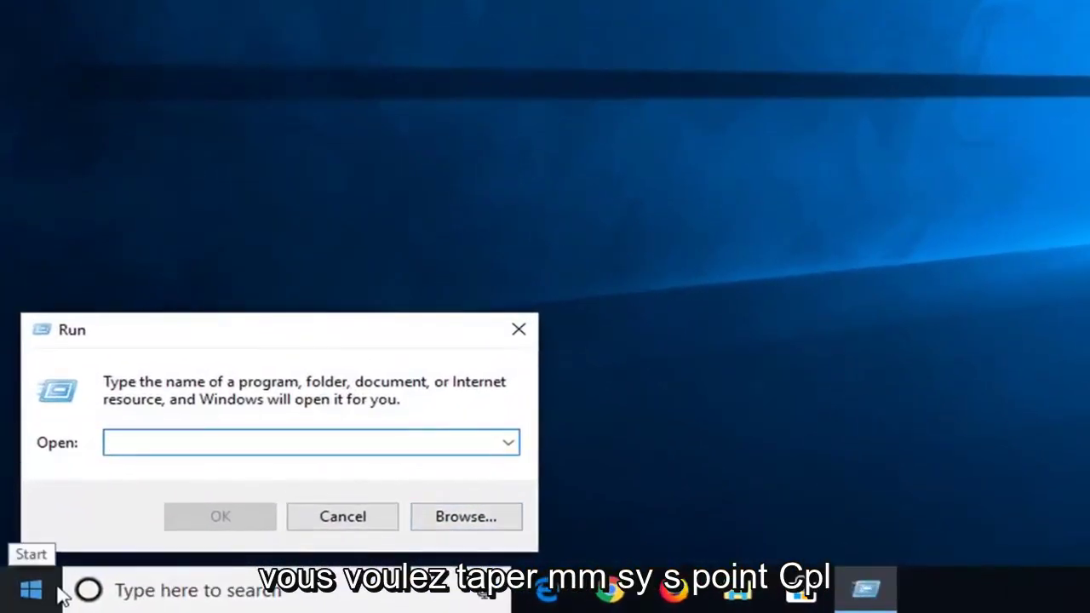
text(mm)
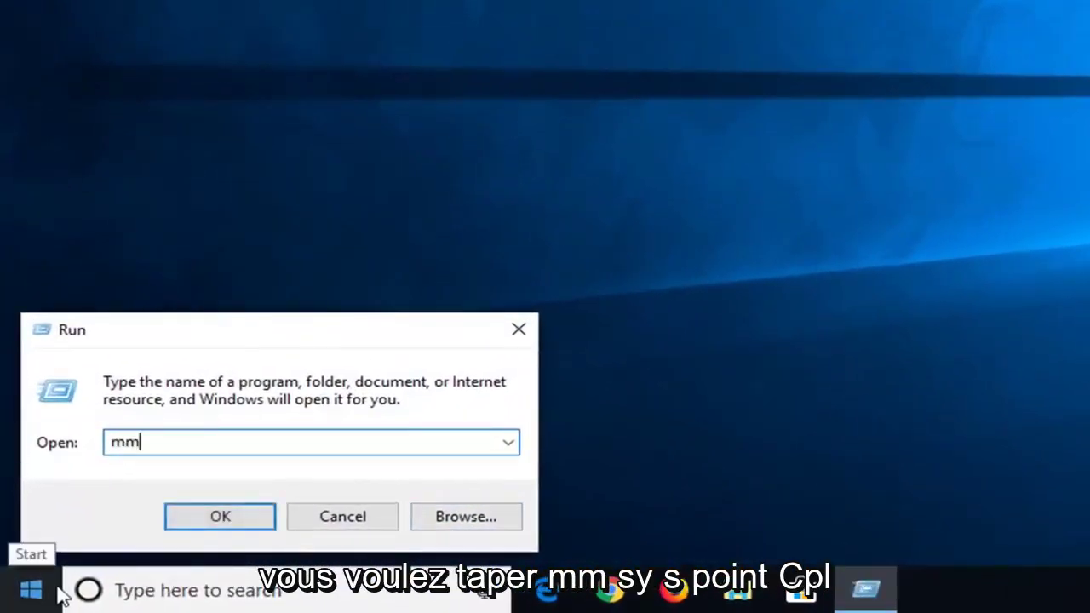
text(sys)
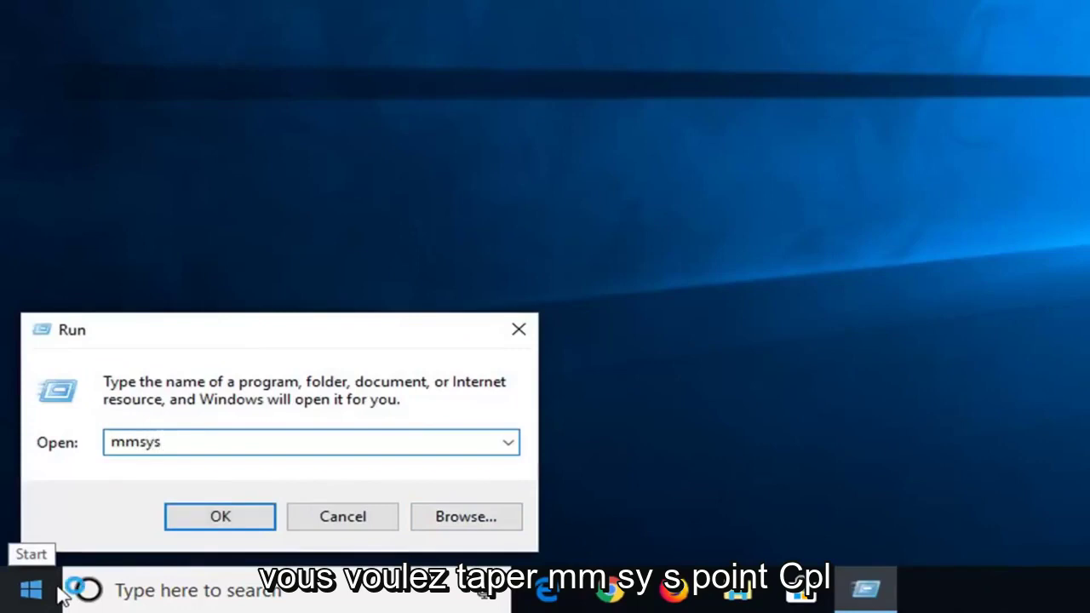
text(.cpl)
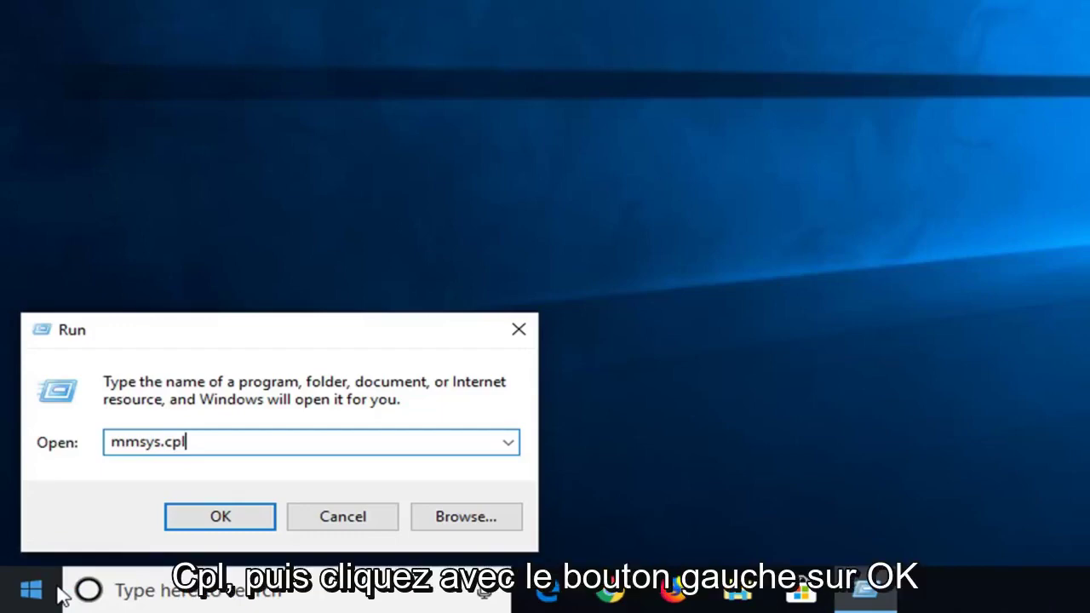
click(224, 517)
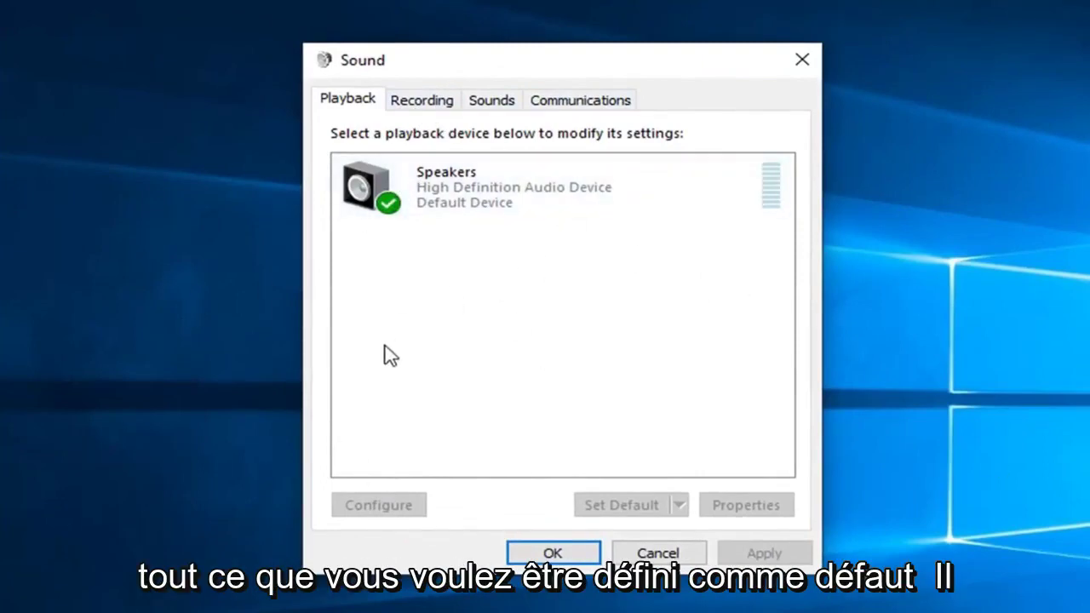
- Check the Microphone on the Recording tab, then reselect Speakers under Playback
click(473, 191)
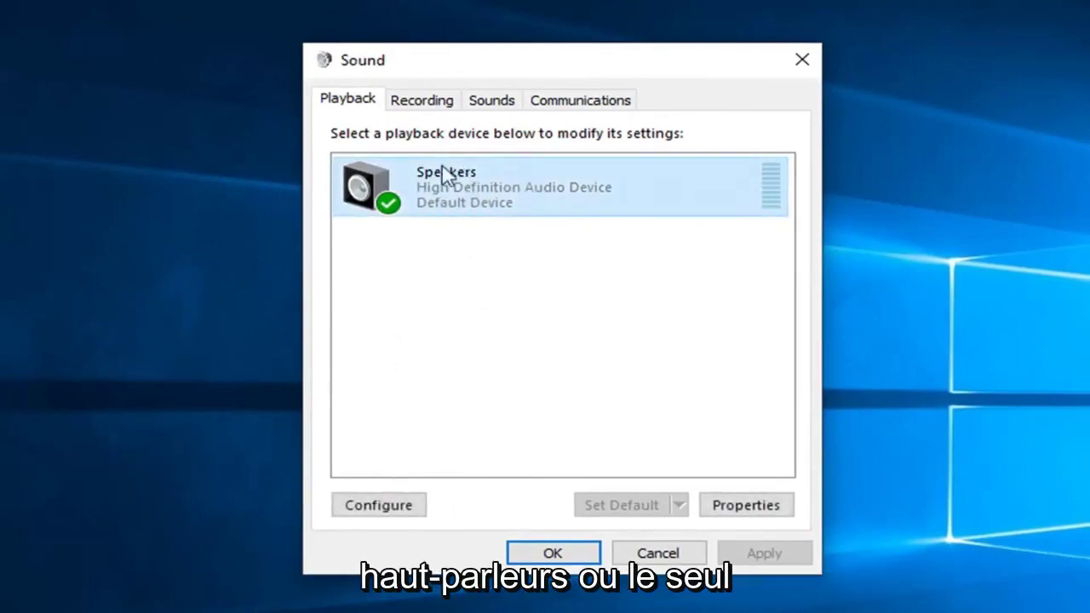
click(423, 107)
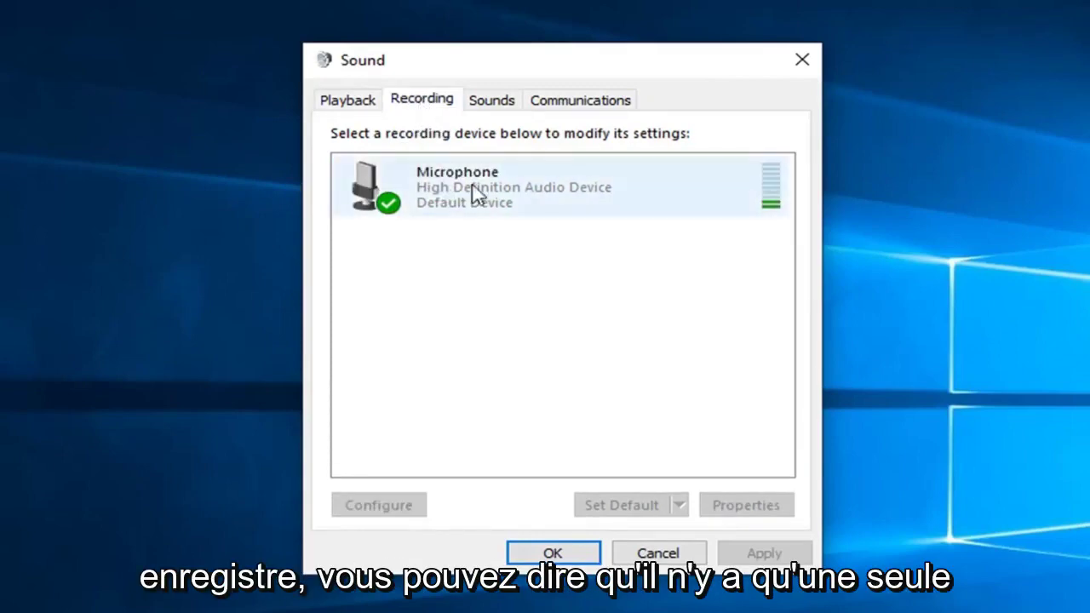
click(572, 201)
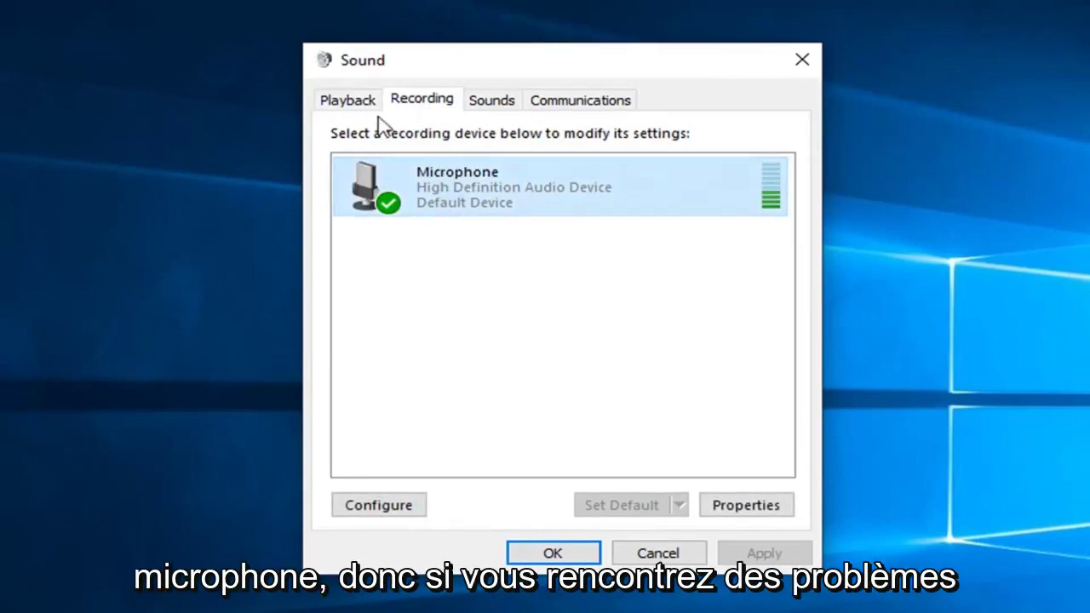
click(349, 107)
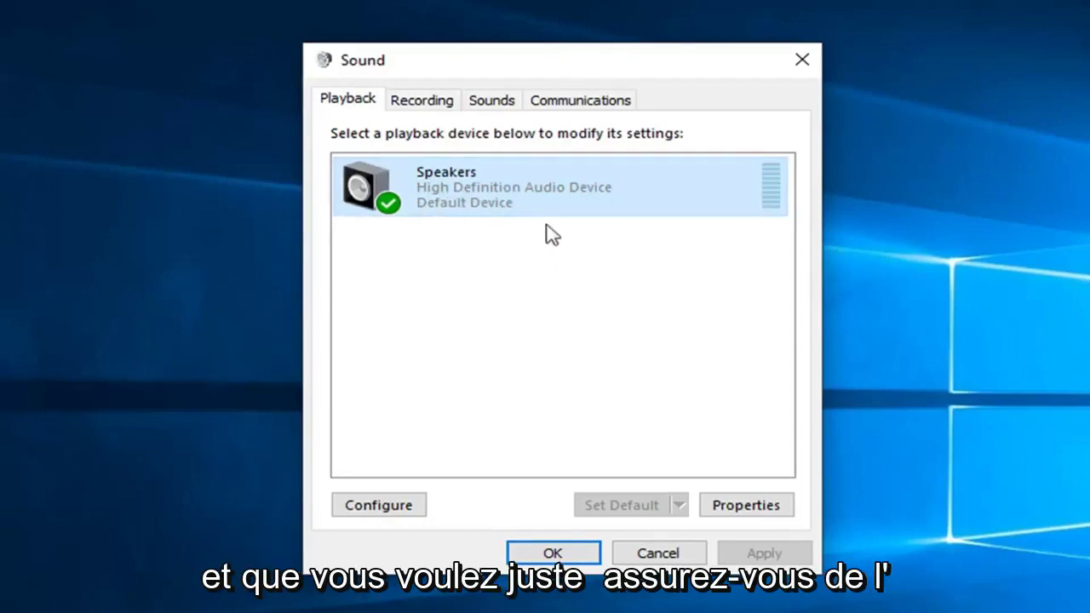
click(503, 230)
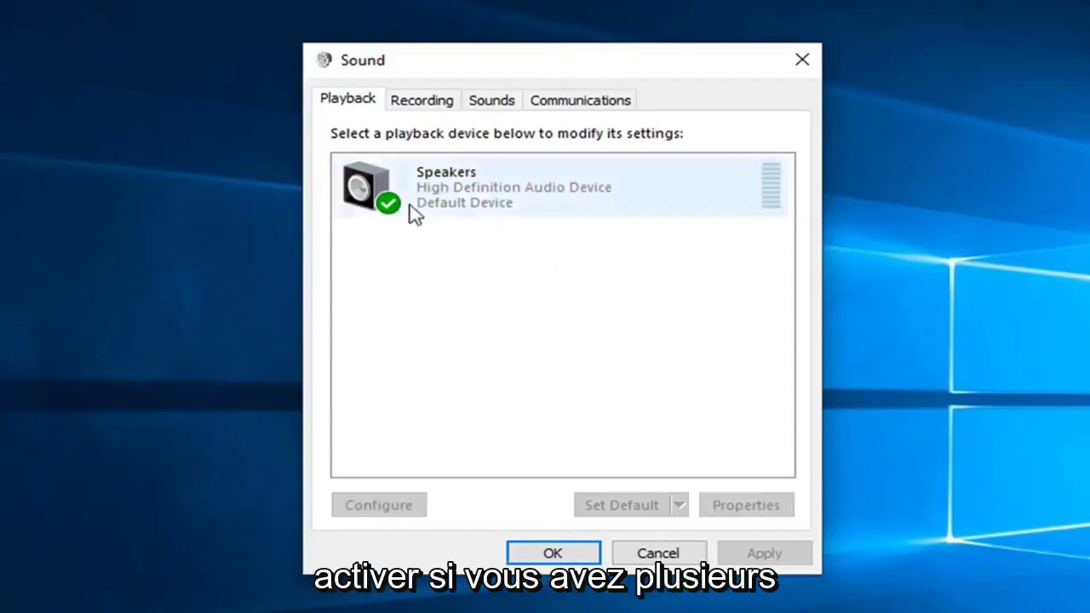
click(452, 185)
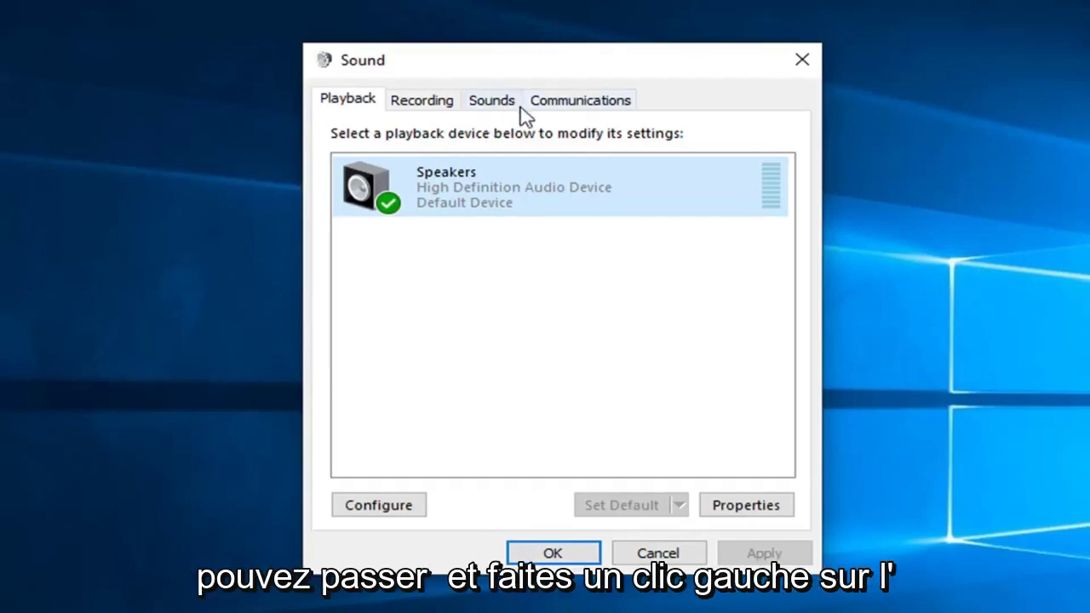
- Review the Speakers default format, keeping it at 16 bit, 48000 Hz (DVD Quality)
click(745, 505)
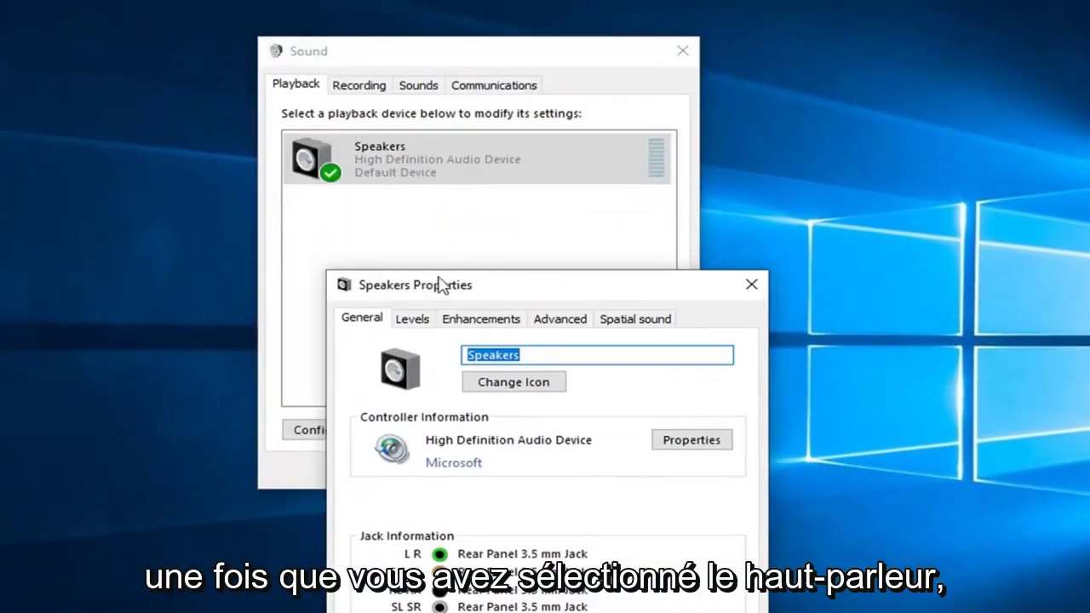
drag(454, 294, 388, 80)
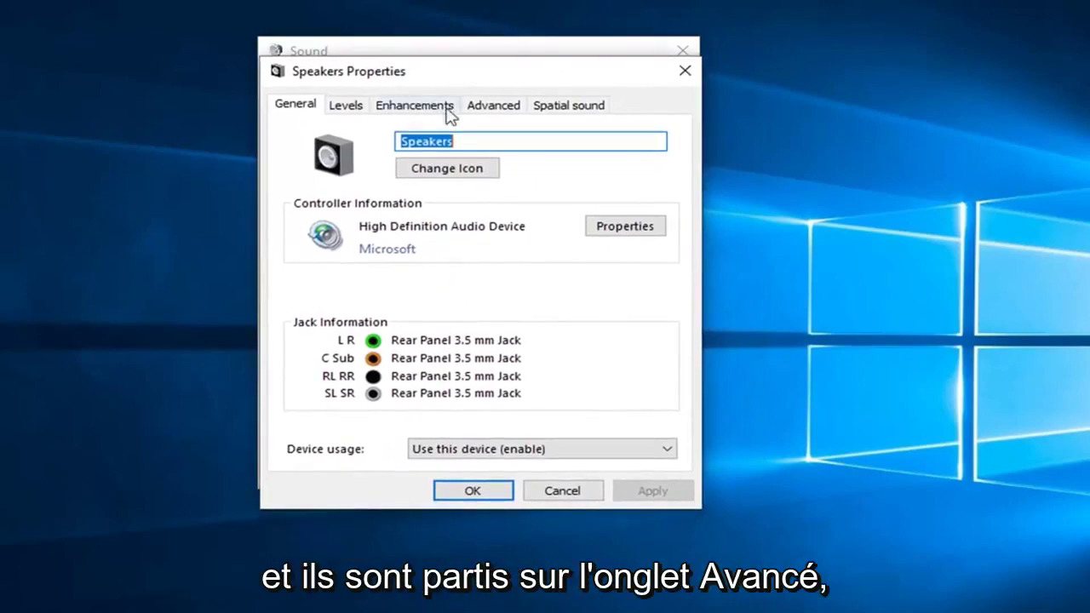
click(486, 119)
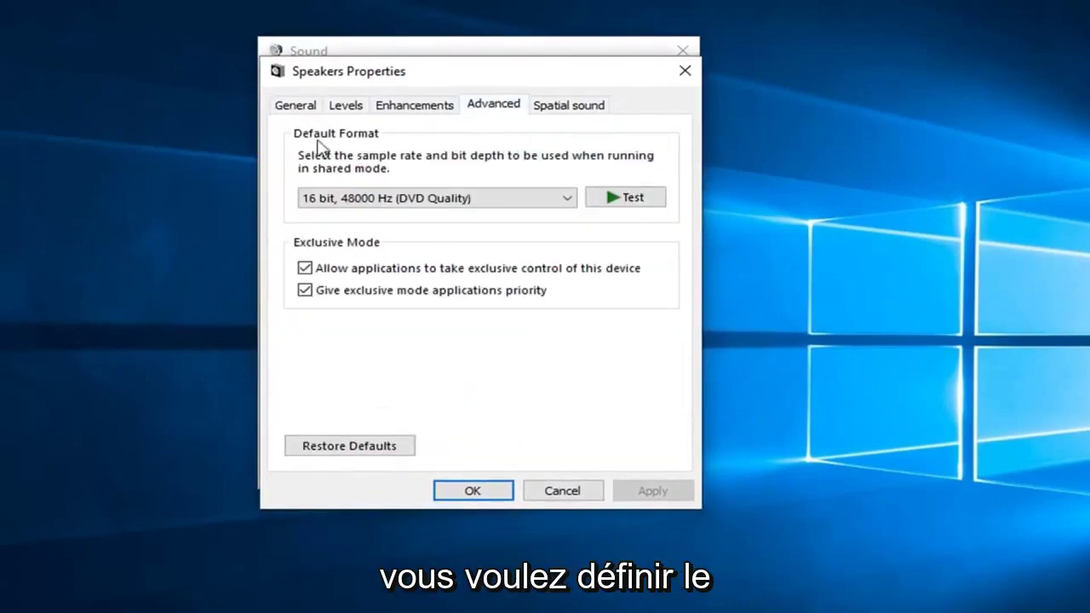
click(385, 204)
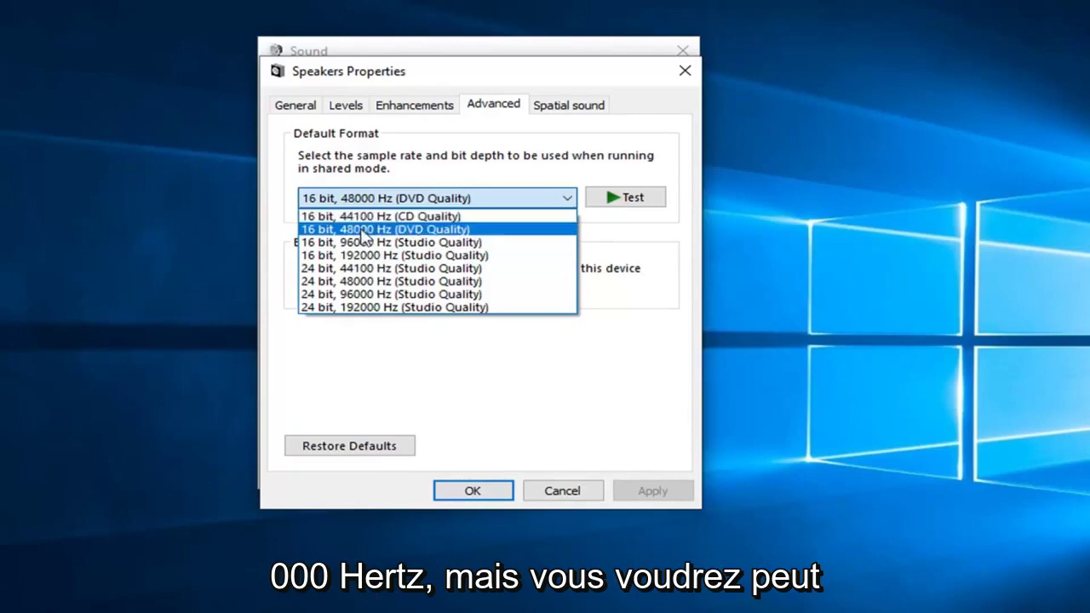
click(498, 164)
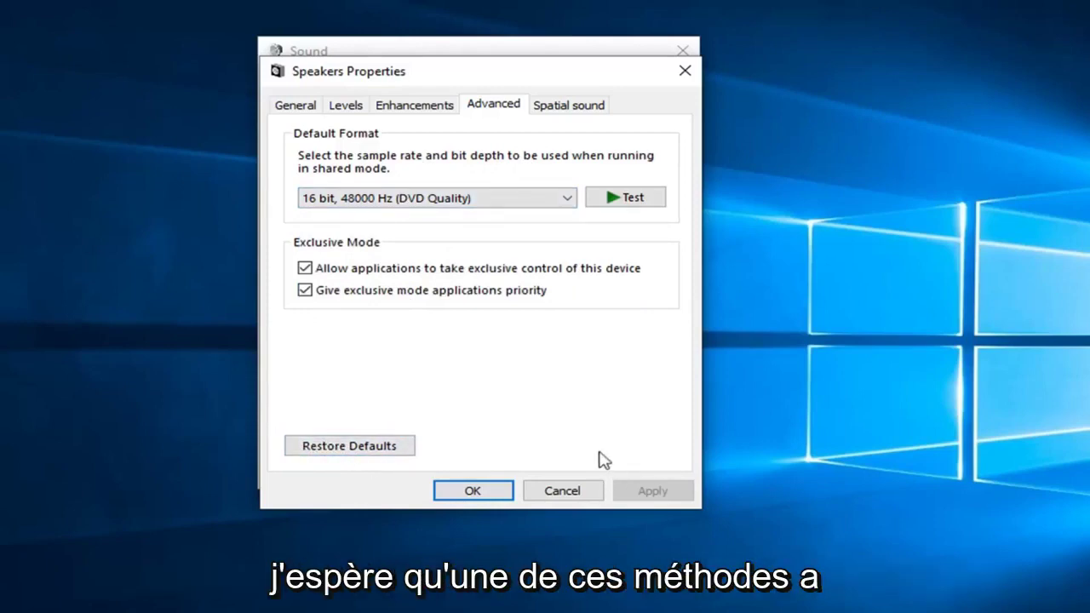
click(459, 492)
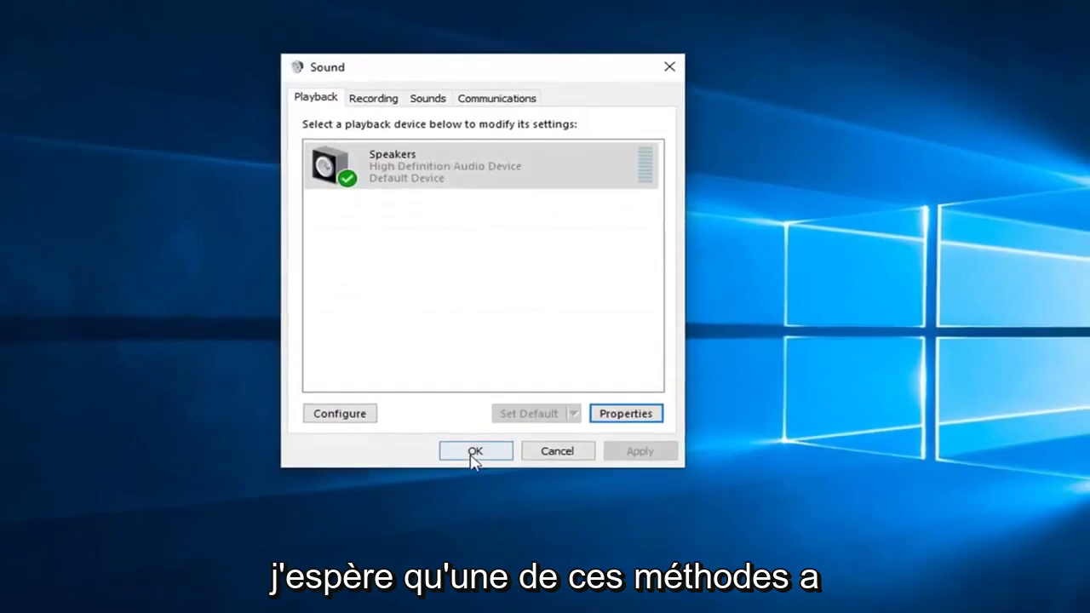
- Close the Sound window with OK
click(474, 453)
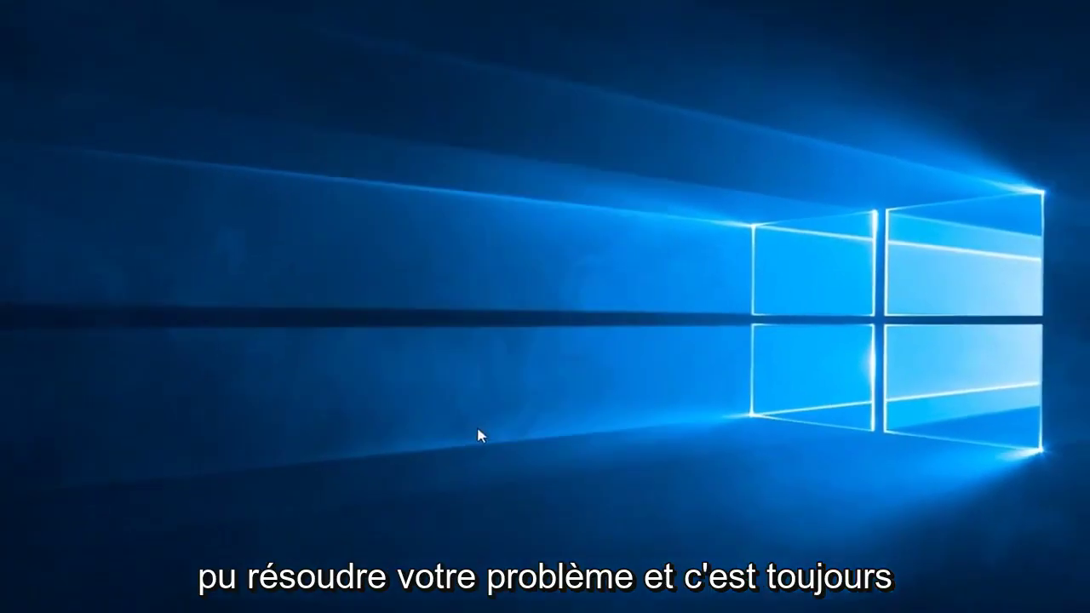